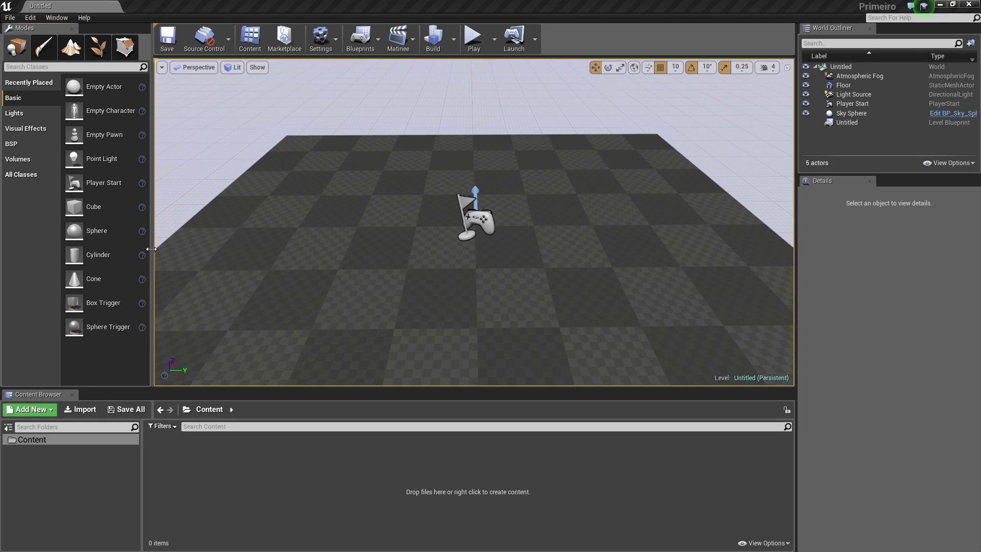
Step: Widen the Modes panel, make the viewport and World Outliner taller, and select the Content folder
mouse_move(151, 248)
mouse_down()
mouse_move(257, 252)
mouse_move(158, 253)
mouse_up()
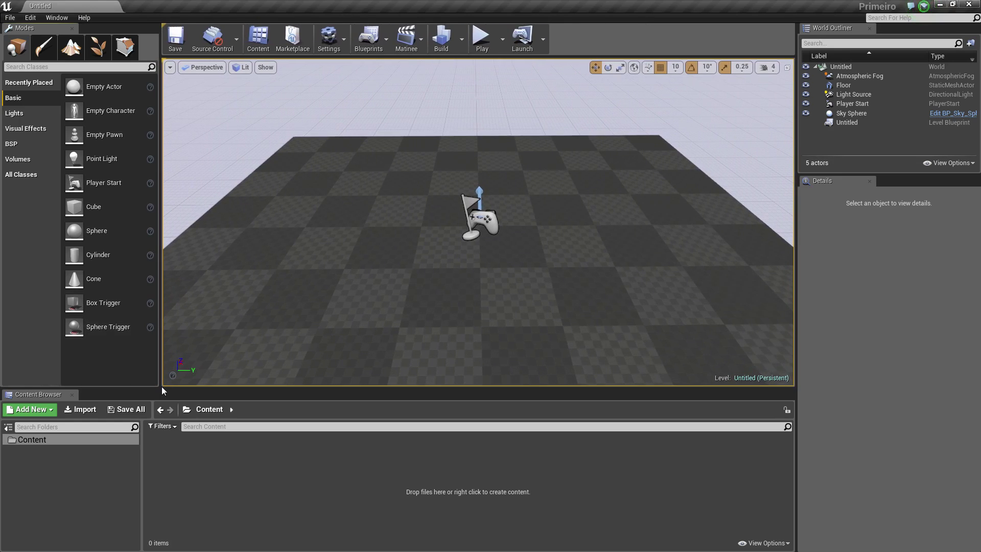
mouse_move(162, 389)
mouse_down()
mouse_move(157, 408)
mouse_move(156, 400)
mouse_up()
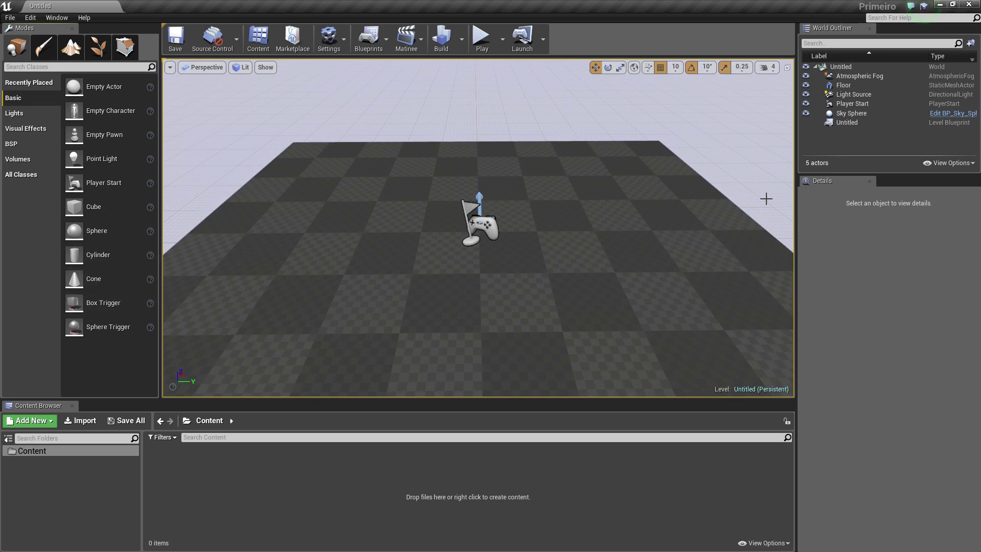
drag(863, 174, 849, 189)
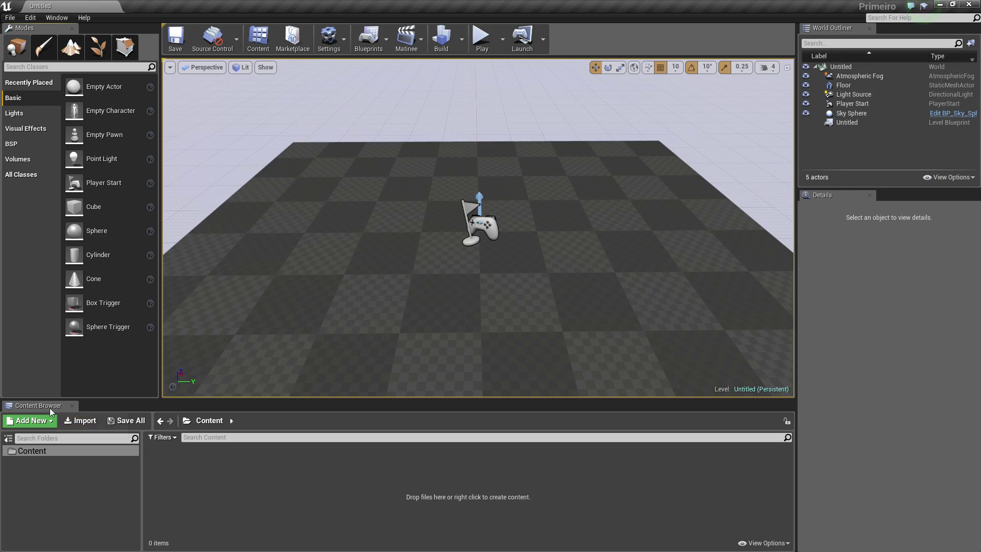
click(34, 449)
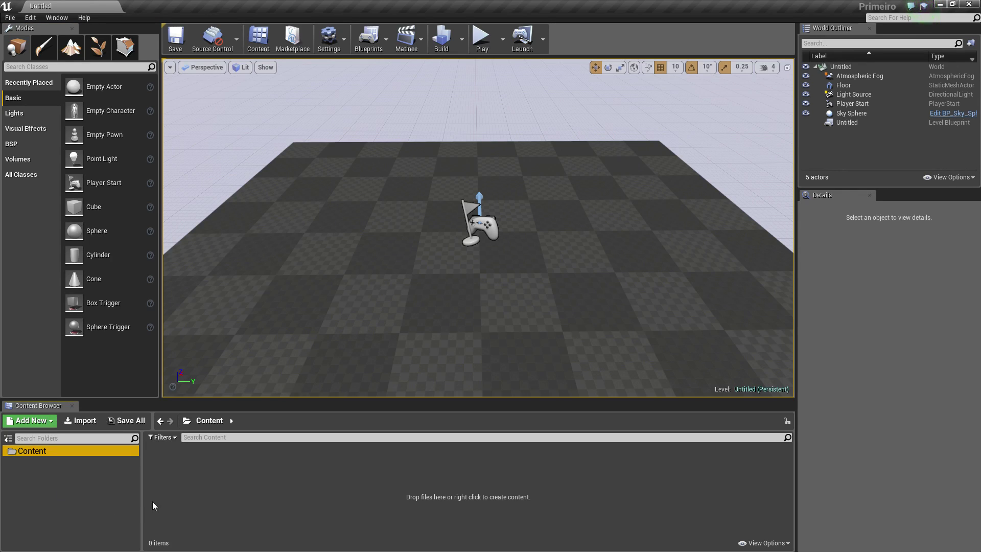
Step: Drag the Content Browser's folder-tree splitter slightly to the right
mouse_move(141, 498)
mouse_down()
mouse_move(247, 495)
mouse_move(148, 496)
mouse_up()
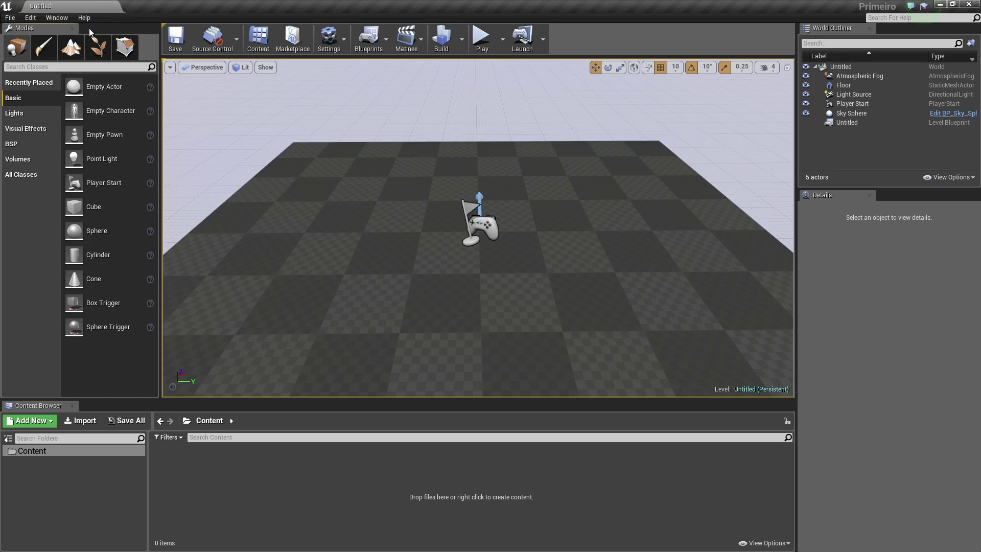
right_click(32, 32)
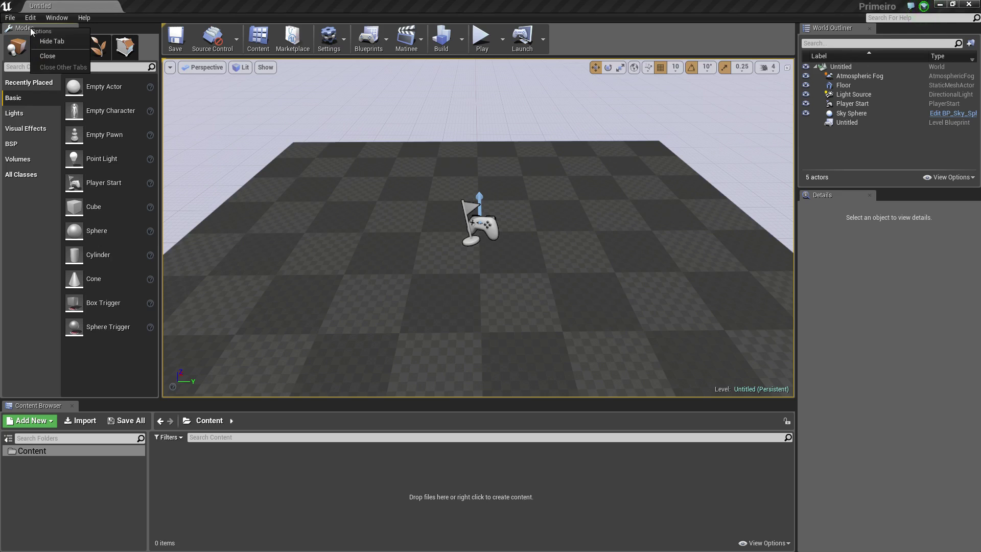
click(57, 42)
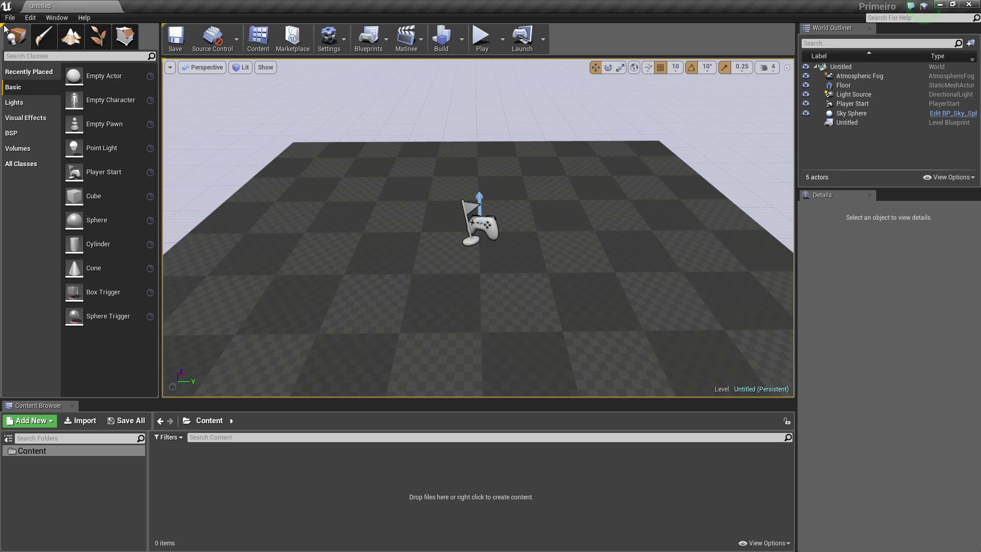
click(2, 26)
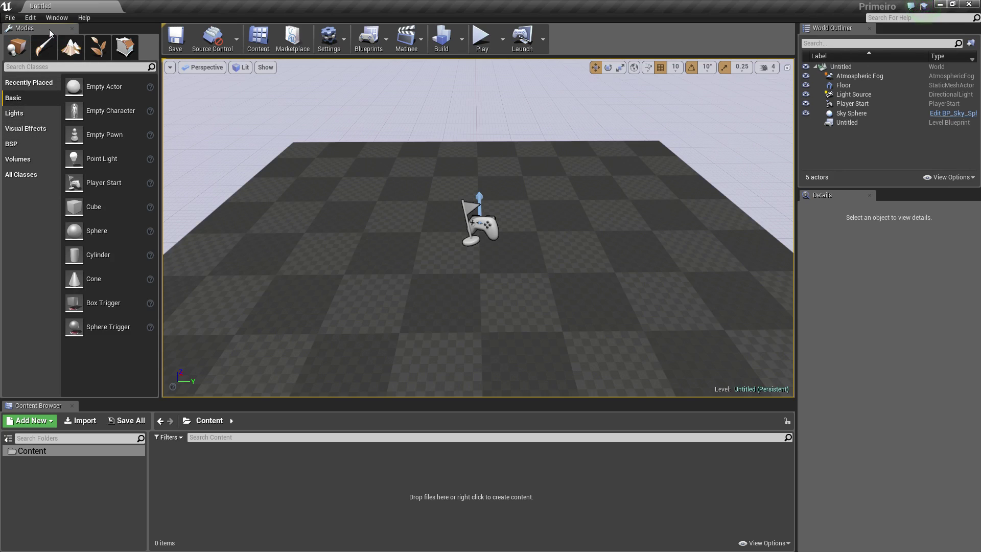
Step: Undock the Modes panel and drop it as a floating window over the viewport
drag(44, 32, 110, 112)
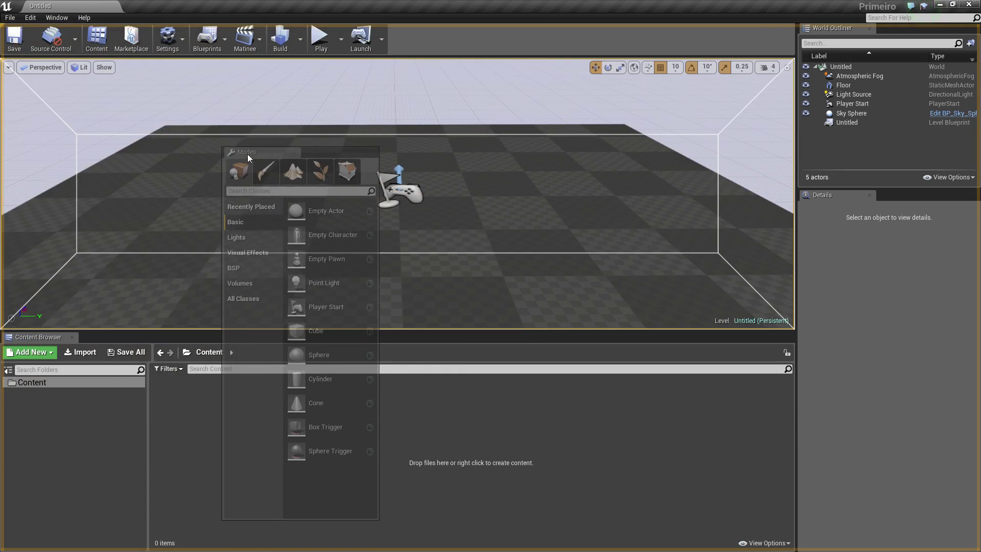
mouse_move(141, 134)
mouse_down()
mouse_move(296, 144)
mouse_move(299, 157)
mouse_move(35, 144)
mouse_up()
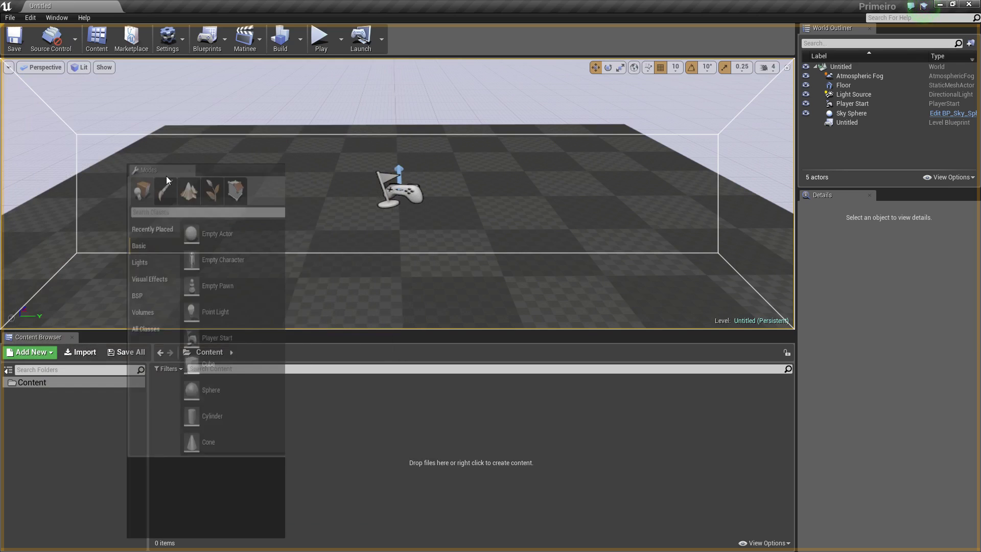
drag(36, 144, 268, 157)
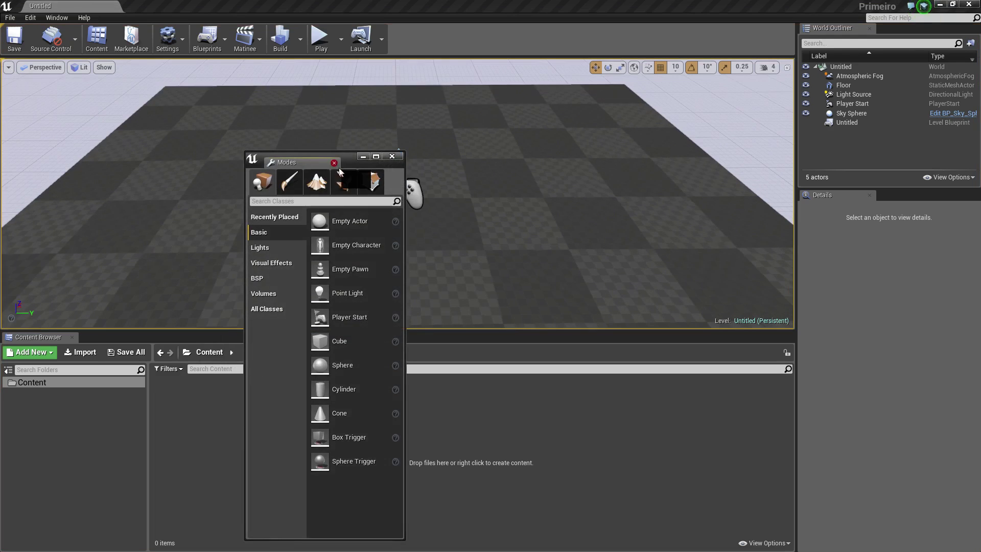
mouse_move(345, 161)
mouse_down()
mouse_move(341, 127)
mouse_move(498, 97)
mouse_move(313, 103)
mouse_up()
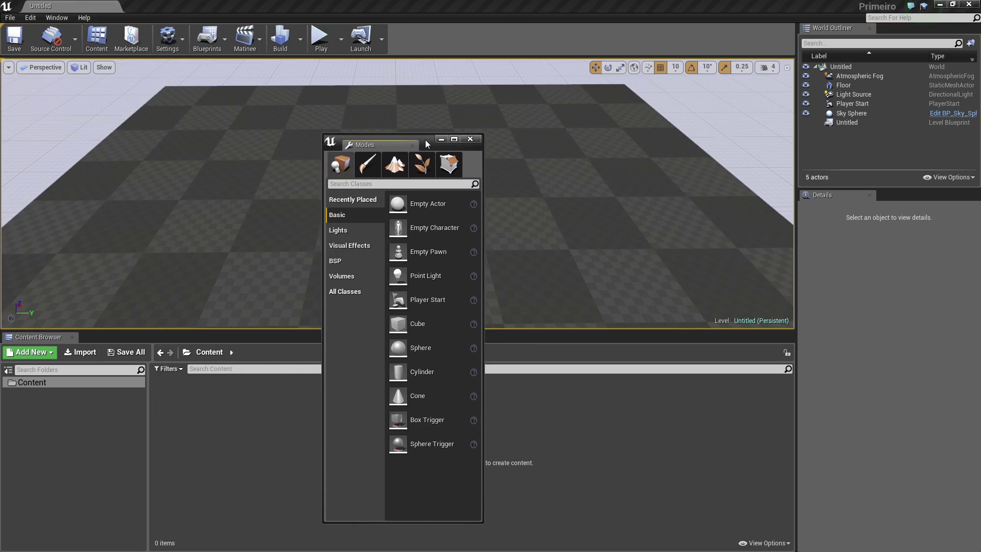
Step: Move the floating Modes window to the upper-left edge of the viewport
drag(313, 103, 434, 140)
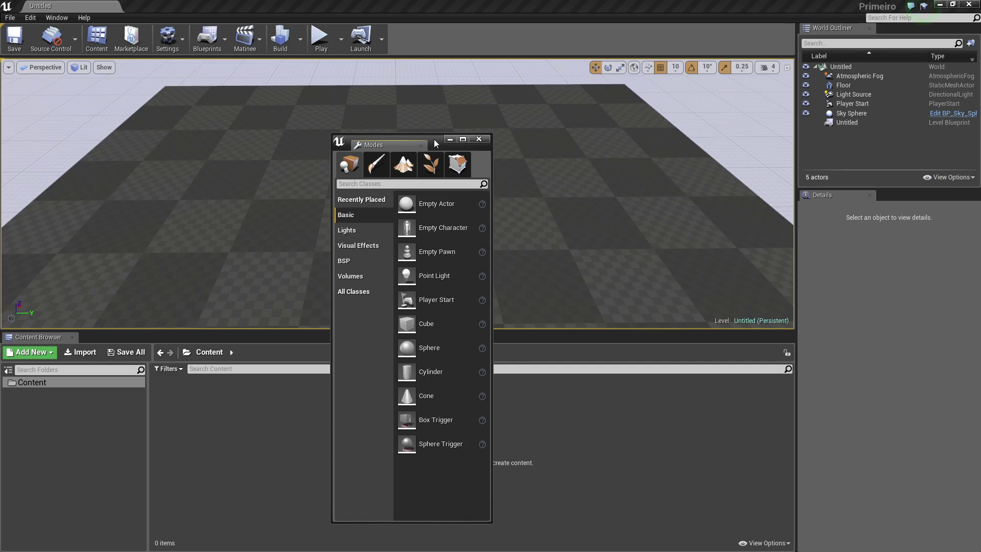
mouse_move(437, 145)
mouse_down()
mouse_move(384, 175)
mouse_move(37, 169)
mouse_move(97, 4)
mouse_move(146, 25)
mouse_move(292, 154)
mouse_up()
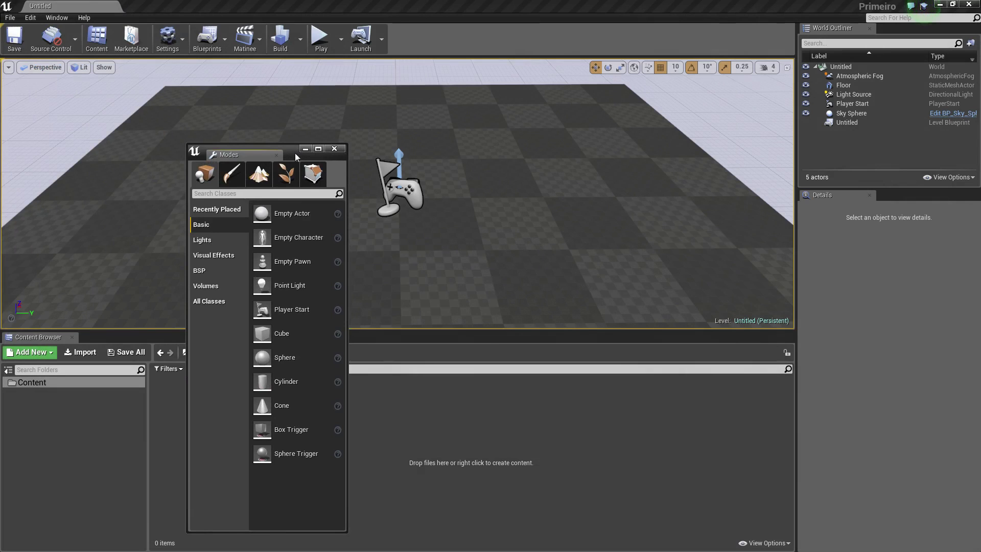
mouse_move(292, 157)
mouse_down()
mouse_move(37, 101)
mouse_move(316, 115)
mouse_up()
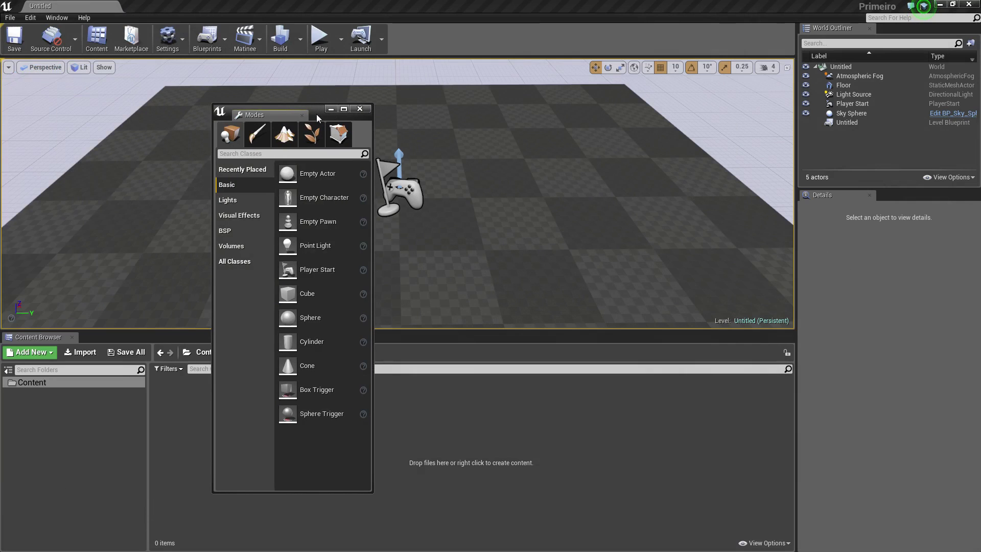
drag(317, 115, 120, 87)
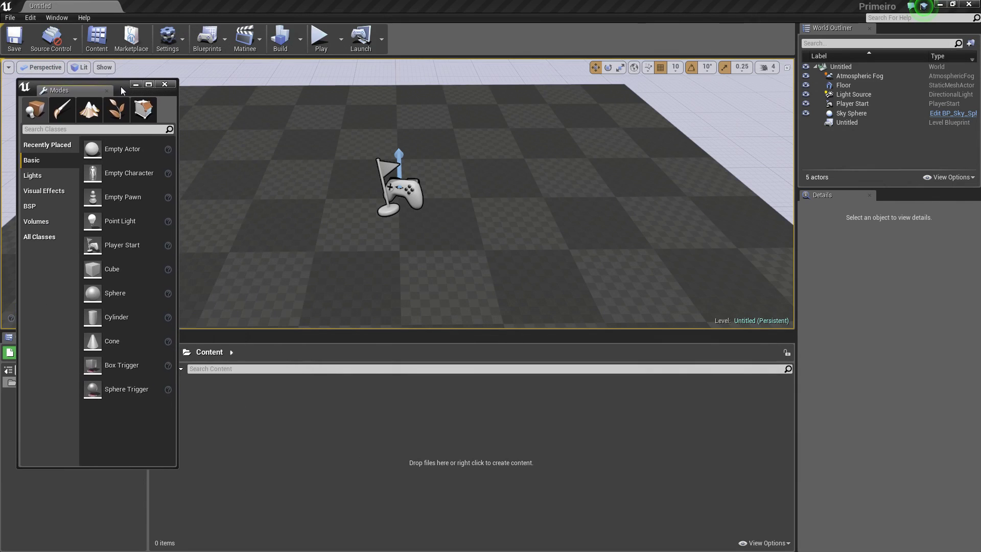
click(54, 19)
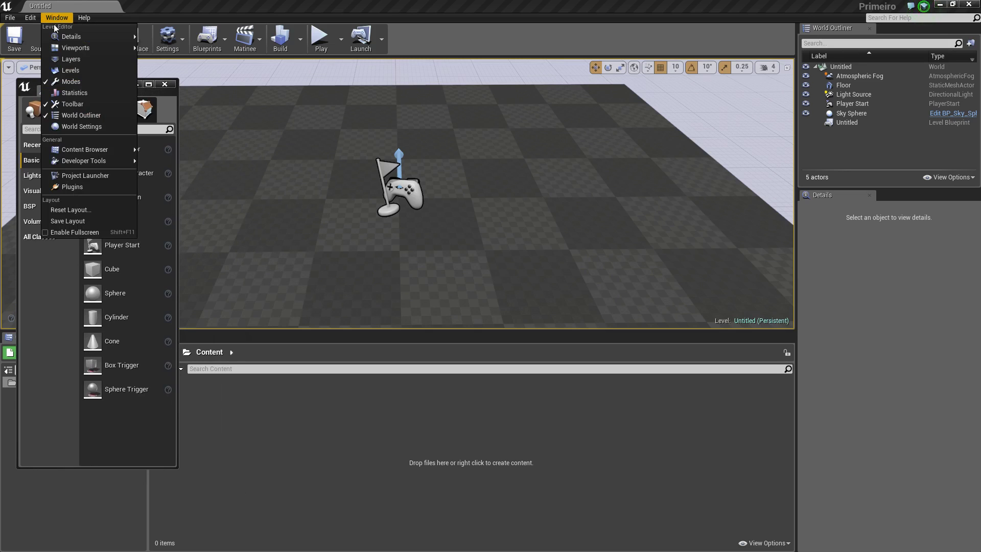
click(72, 210)
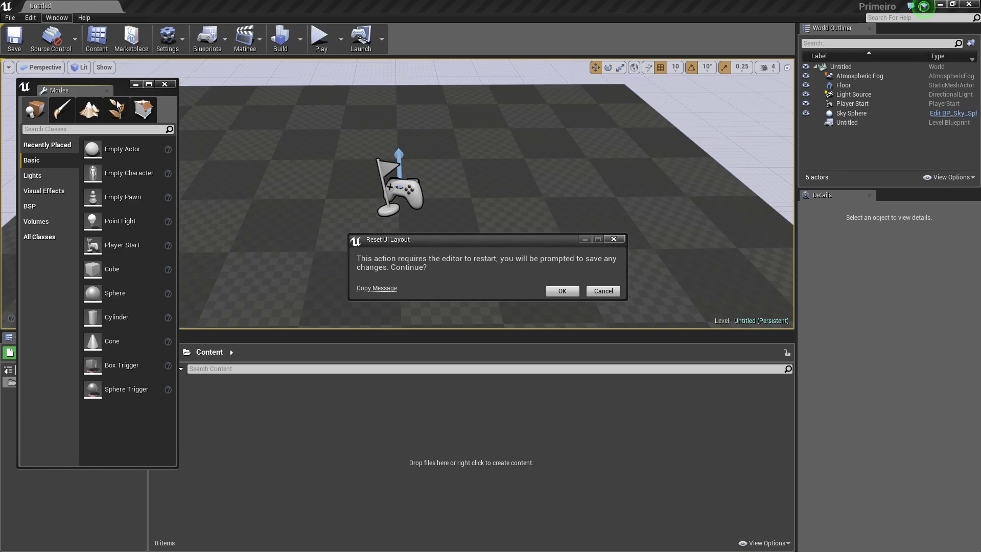
click(603, 290)
mouse_move(116, 80)
mouse_down()
mouse_move(296, 261)
mouse_move(242, 330)
mouse_up()
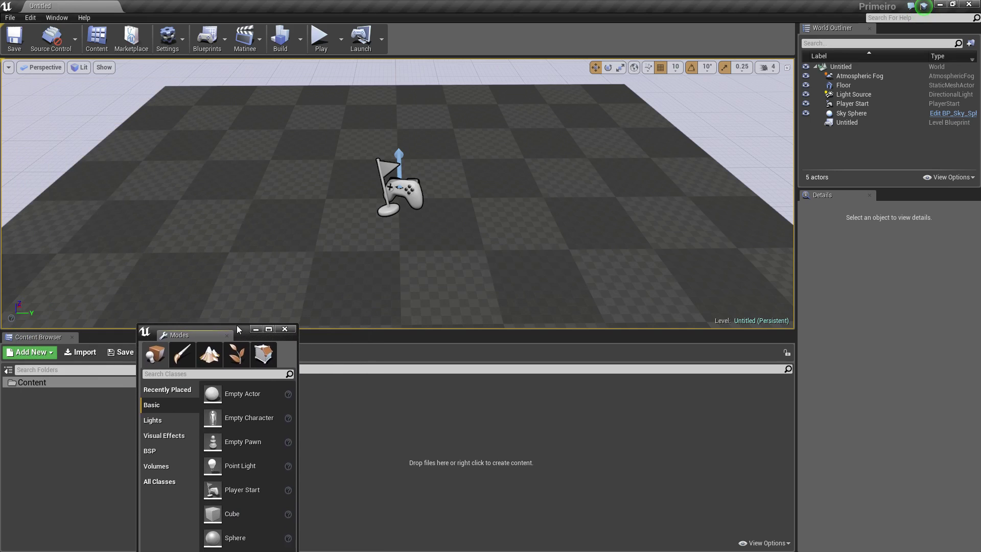
double_click(245, 336)
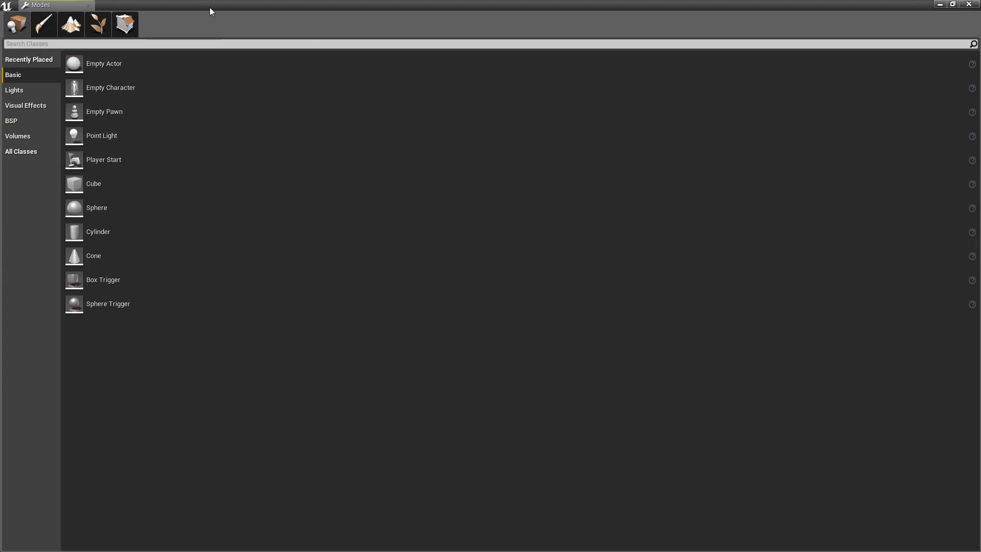
mouse_move(209, 8)
mouse_down()
mouse_move(198, 69)
mouse_move(283, 79)
mouse_up()
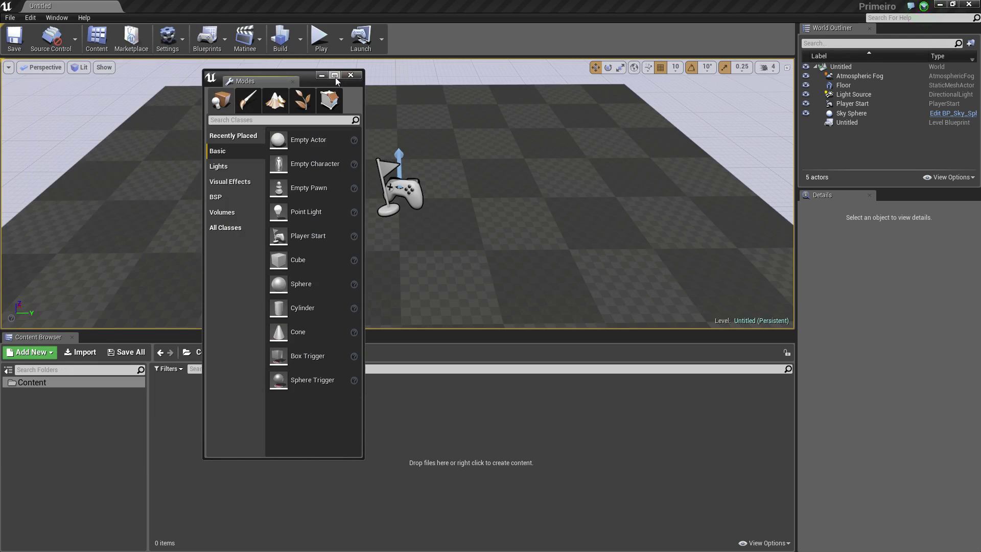
click(334, 76)
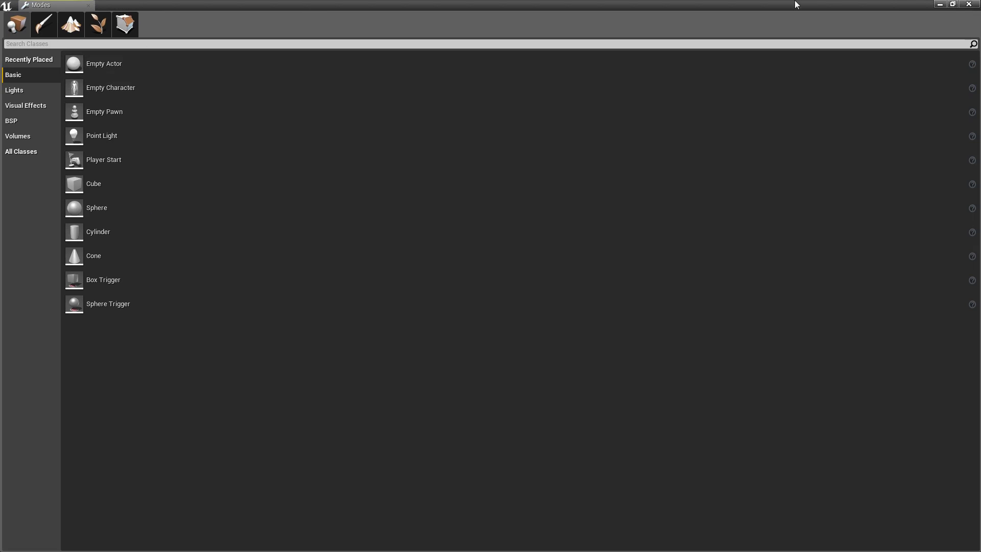
click(939, 5)
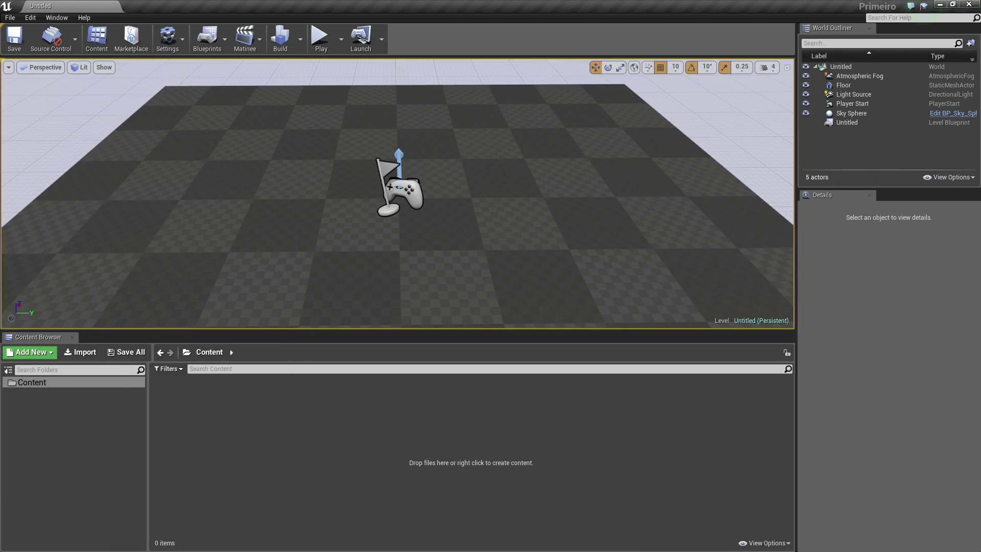
key(alt+Tab)
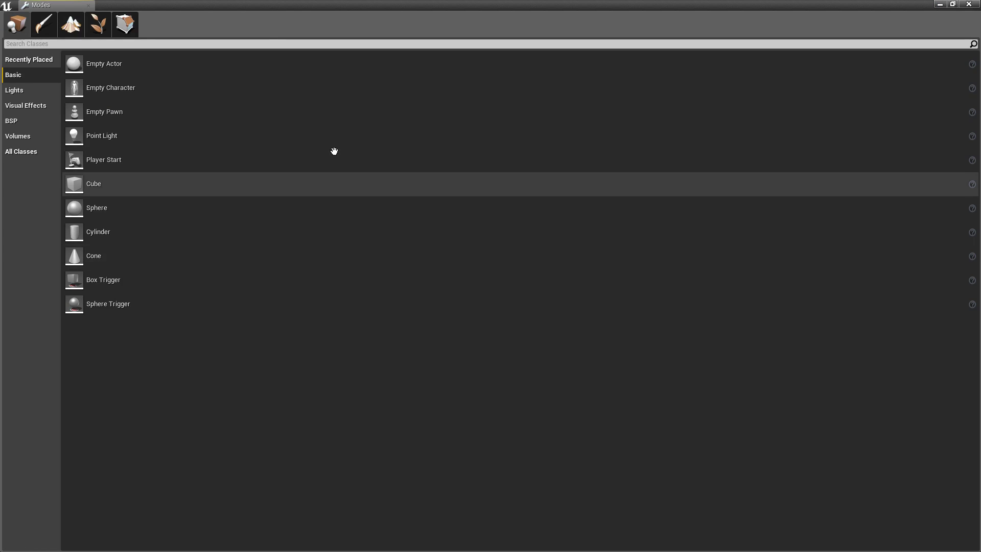
mouse_move(281, 5)
mouse_down()
mouse_move(146, 72)
mouse_move(86, 65)
mouse_up()
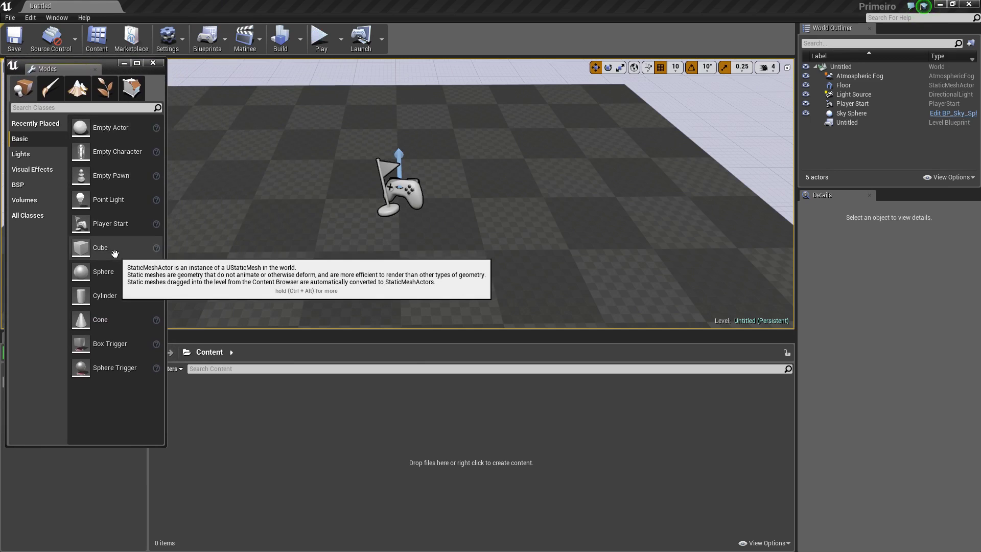
Step: Nudge the floating Modes window slightly left and show the World Outliner's view options
drag(108, 62, 105, 63)
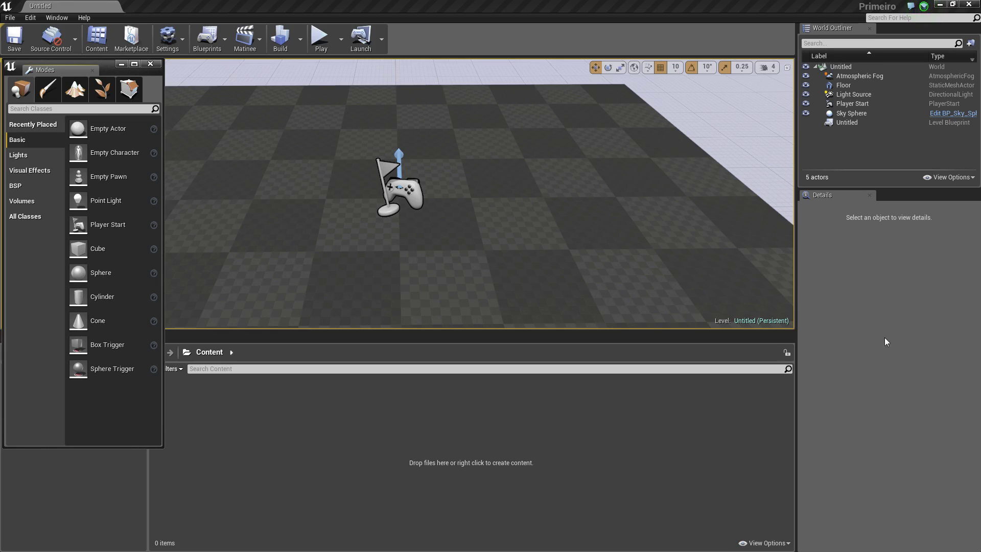
click(951, 176)
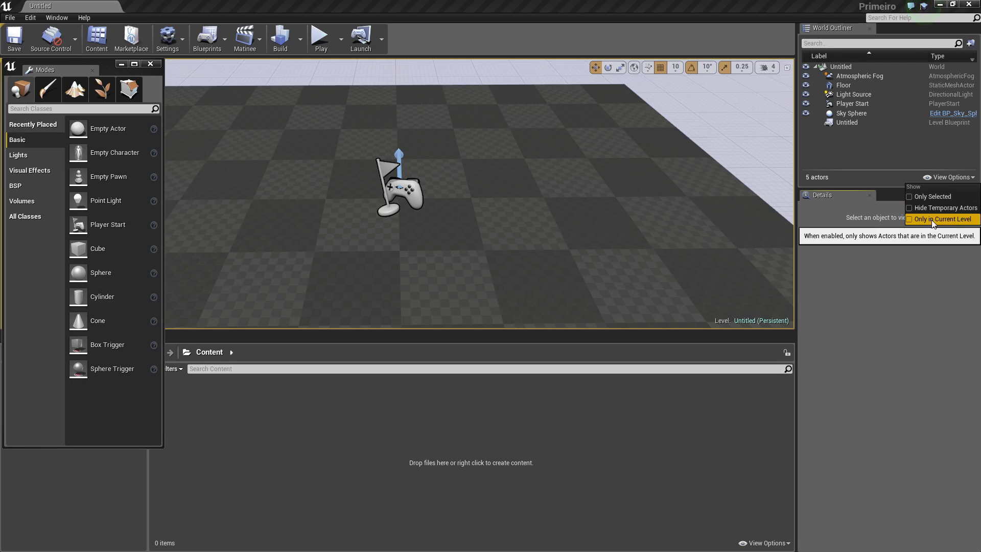
Step: Close the World Outliner view options, then open and dismiss the Content Browser view options
click(624, 456)
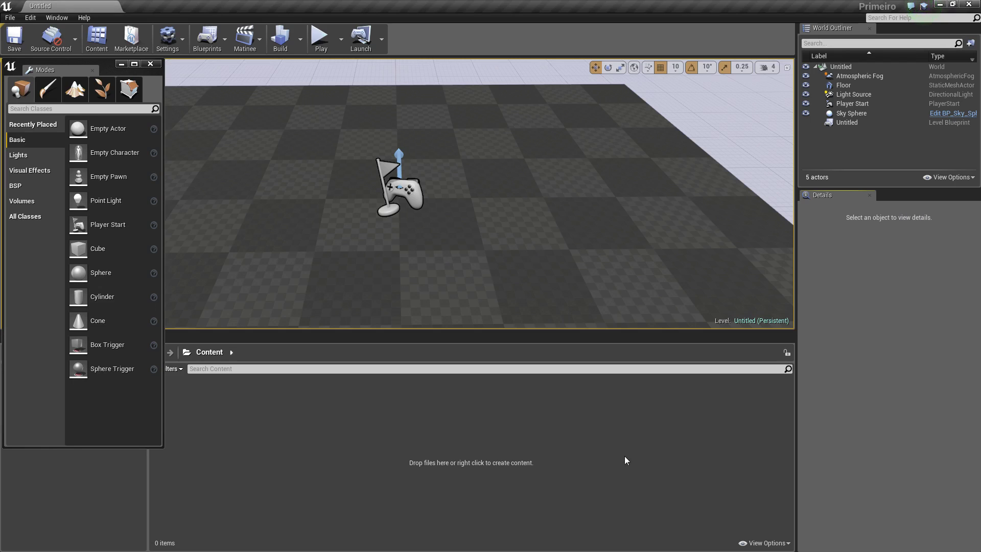
click(765, 543)
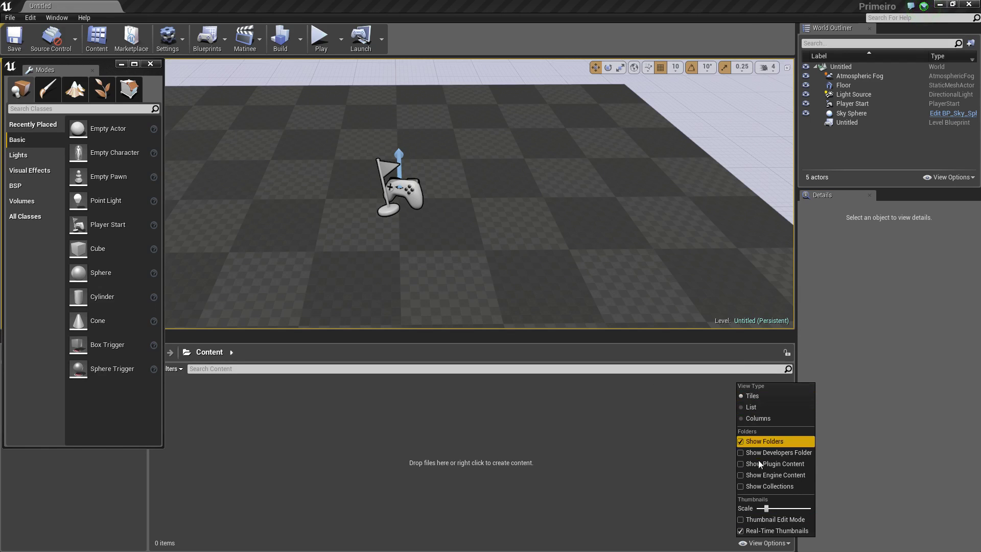
click(644, 465)
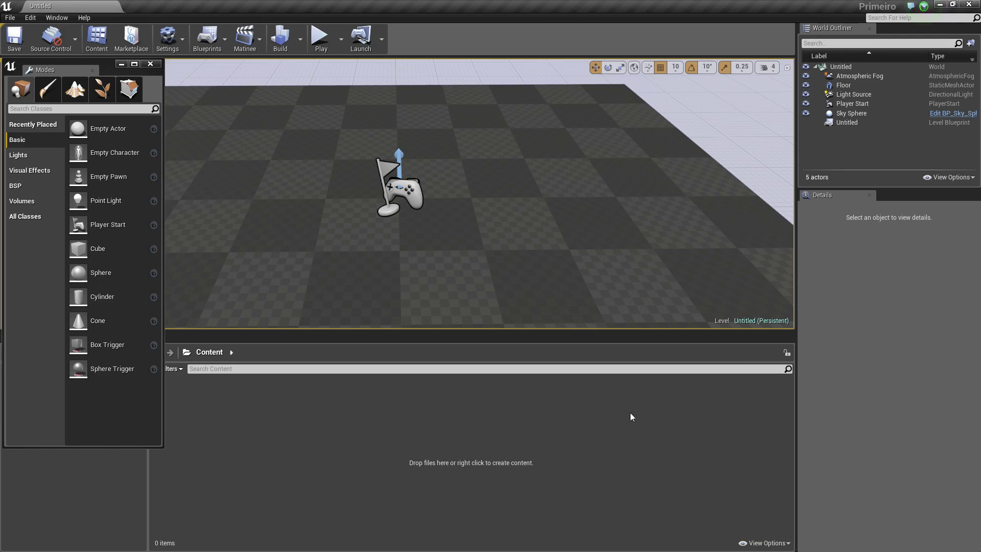